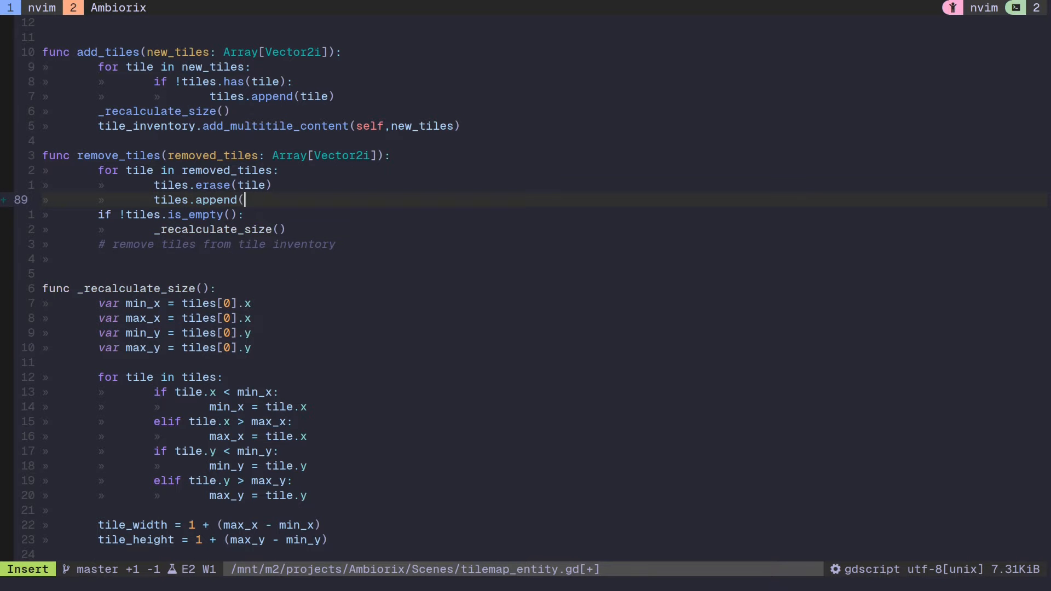
Step: Discard the unfinished append line and view the erase documentation before switching to the kickstart init.lua
{"action": "key", "text": "Escape"}
{"action": "key", "text": "d"}
{"action": "key", "text": "d"}
{"action": "key", "text": "K"}
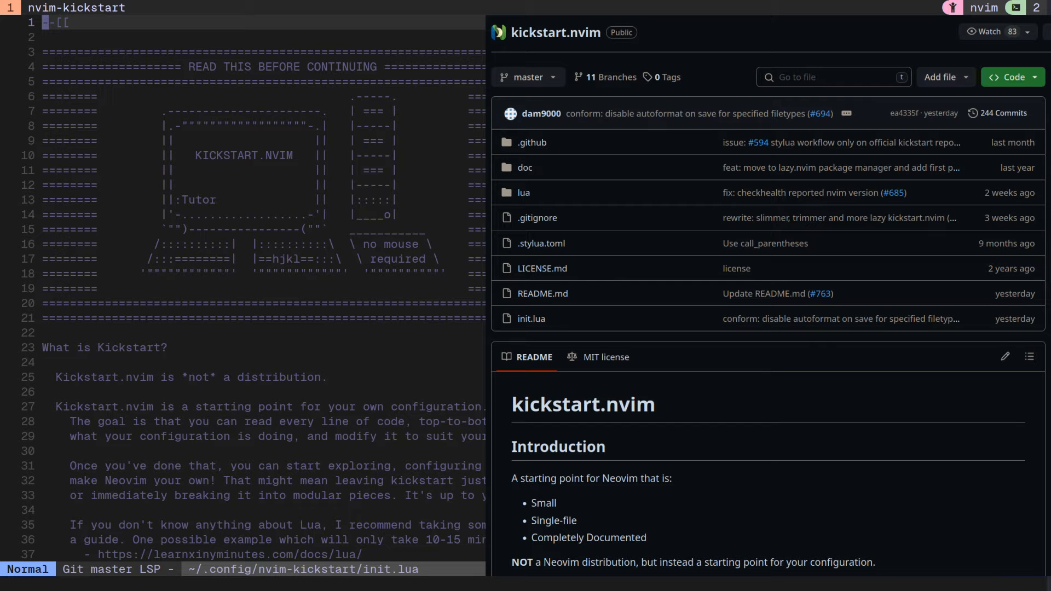
Step: Page down through init.lua's introduction, options and keymaps until the plugin list appears
{"action": "key", "text": "ctrl+d"}
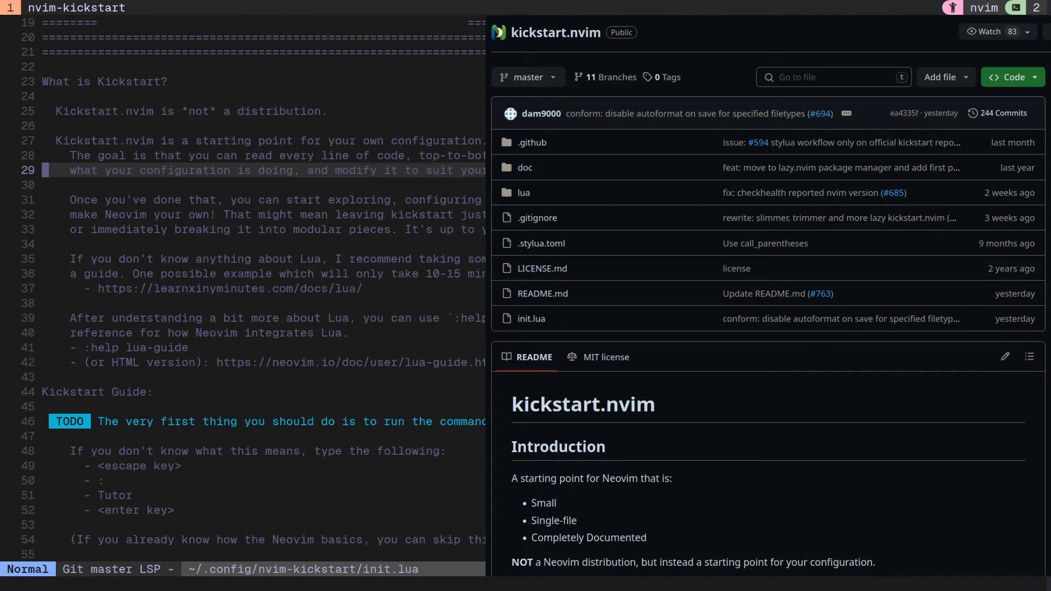
{"action": "key", "text": "ctrl+d"}
{"action": "key", "text": "ctrl+d"}
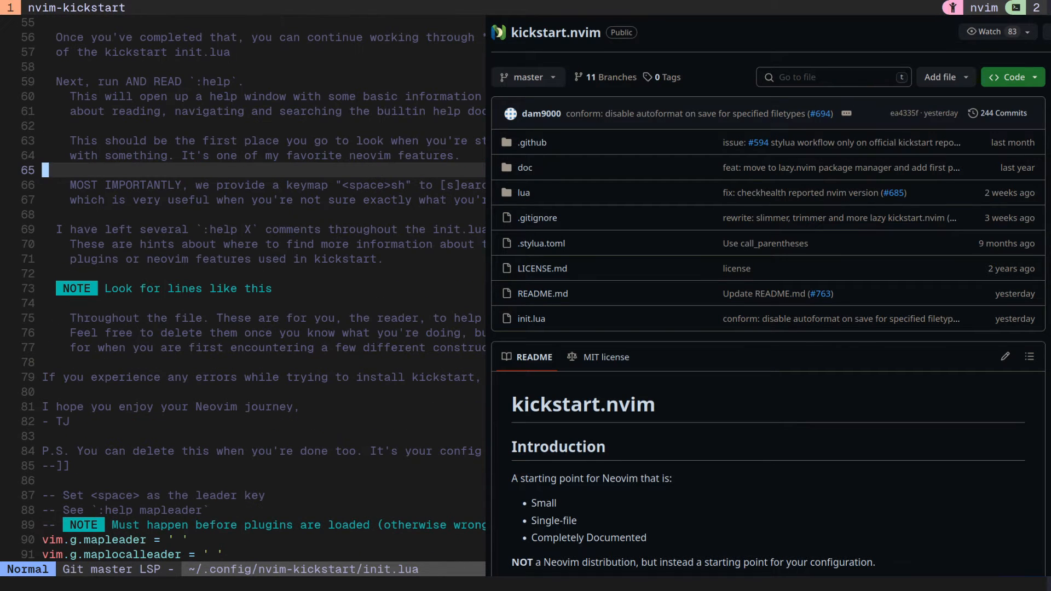
{"action": "key", "text": "ctrl+d"}
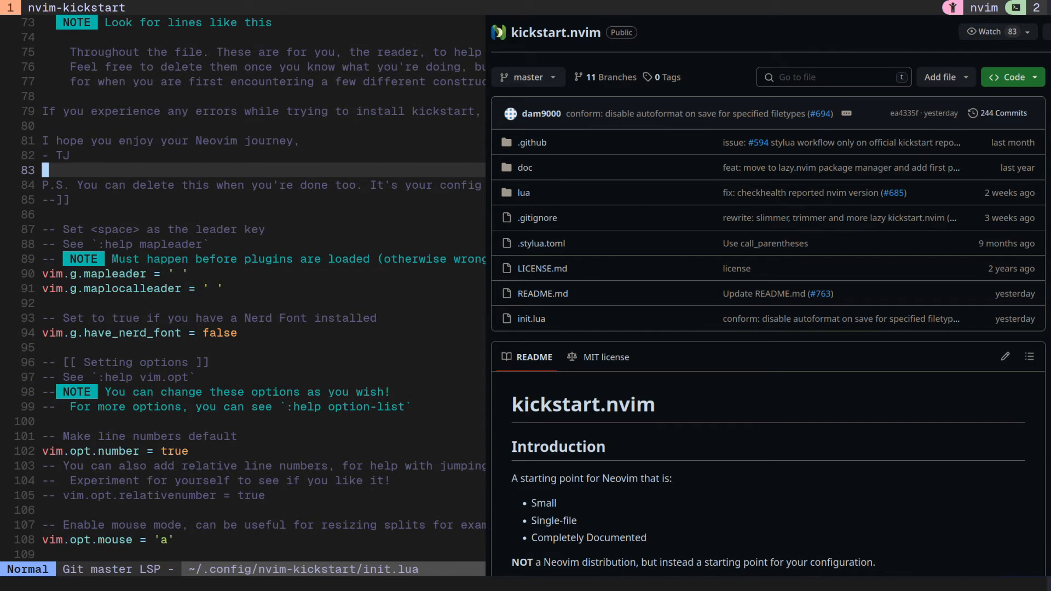
{"action": "key", "text": "ctrl+d"}
{"action": "key", "text": "ctrl+d"}
{"action": "key", "text": "ctrl+d"}
{"action": "key", "text": "ctrl+d"}
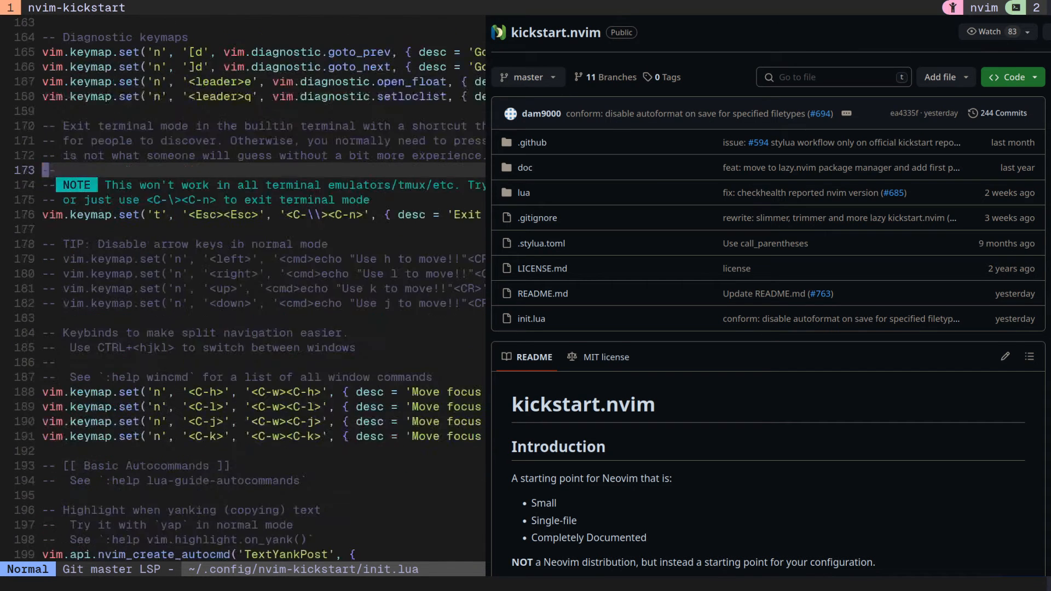
{"action": "key", "text": "ctrl+d"}
{"action": "key", "text": "ctrl+d"}
{"action": "key", "text": "ctrl+d"}
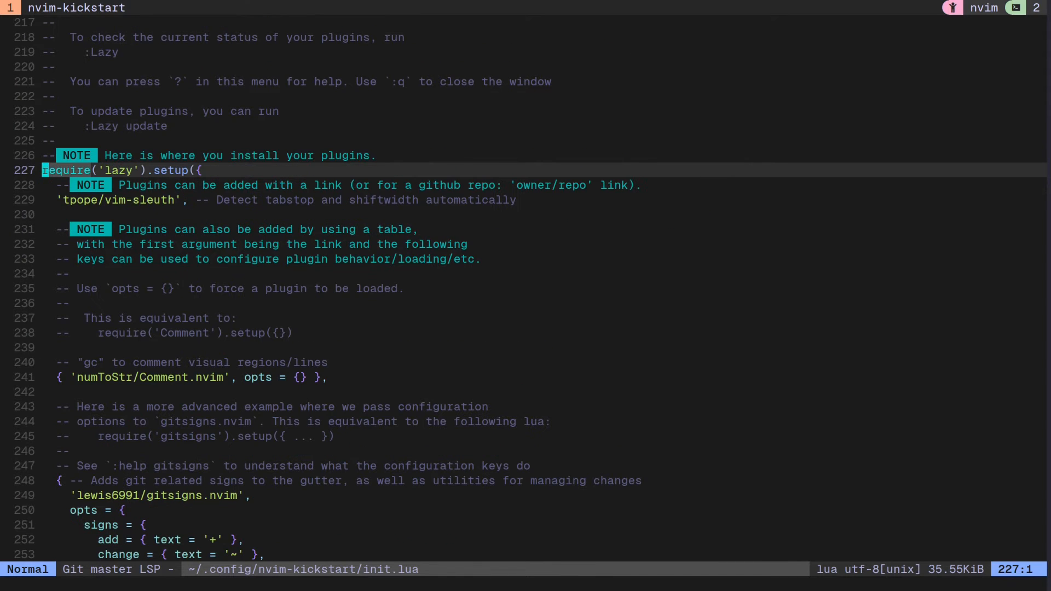
{"action": "key", "text": "ctrl+d"}
{"action": "key", "text": "ctrl+d"}
{"action": "key", "text": "ctrl+d"}
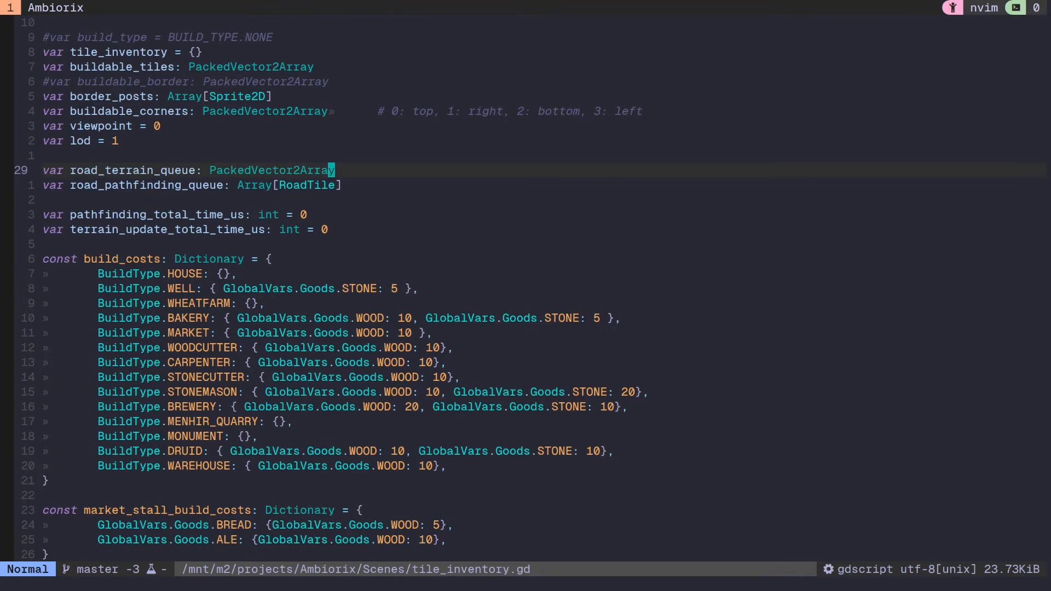
Step: Page through tile_inventory.gd and use the file finder to load testsave.tres
{"action": "key", "text": "ctrl+d"}
{"action": "key", "text": "ctrl+d"}
{"action": "key", "text": "ctrl+d"}
{"action": "key", "text": "ctrl+d"}
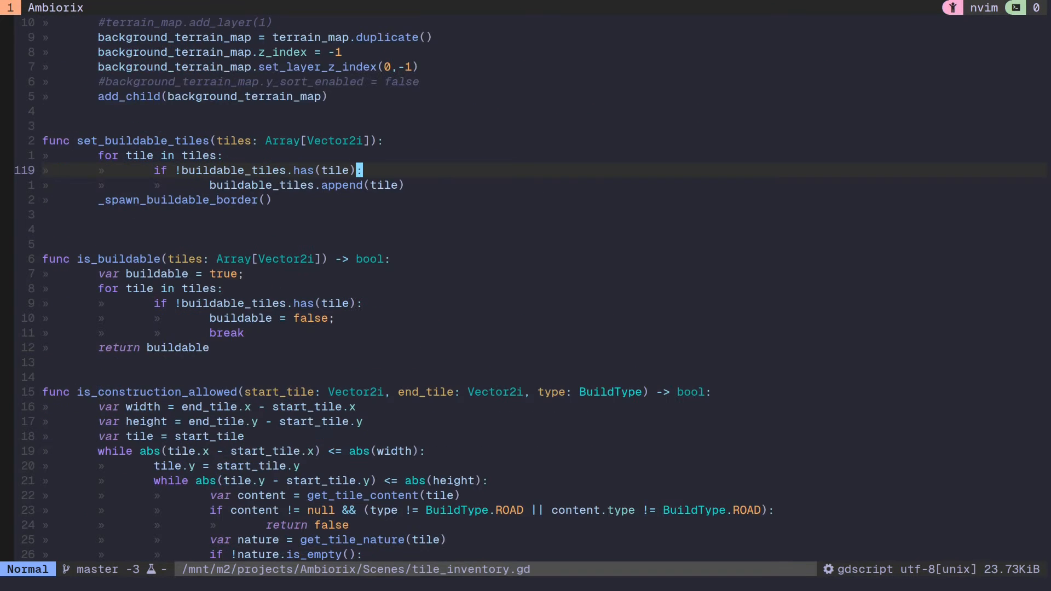
{"action": "key", "text": "ctrl+d"}
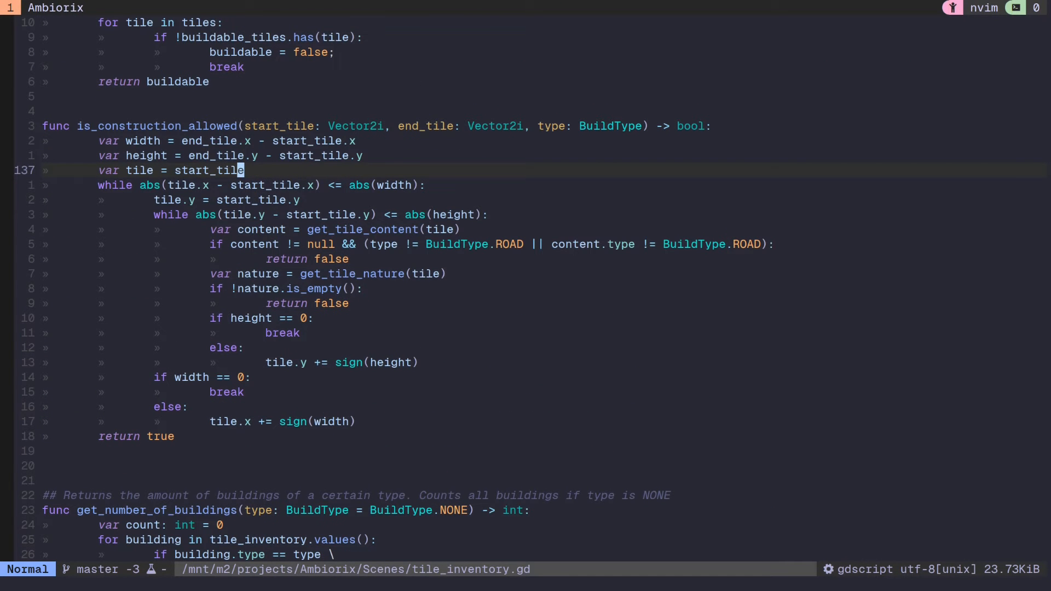
{"action": "key", "text": "space"}
{"action": "key", "text": "f"}
{"action": "key", "text": "f"}
{"action": "type", "text": "tres"}
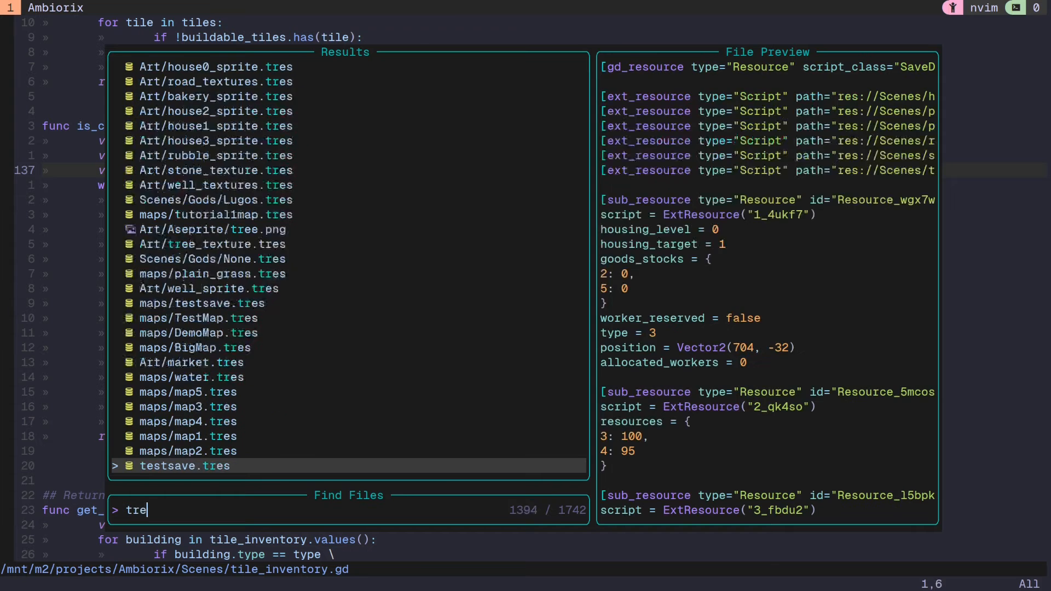
{"action": "key", "text": "Return"}
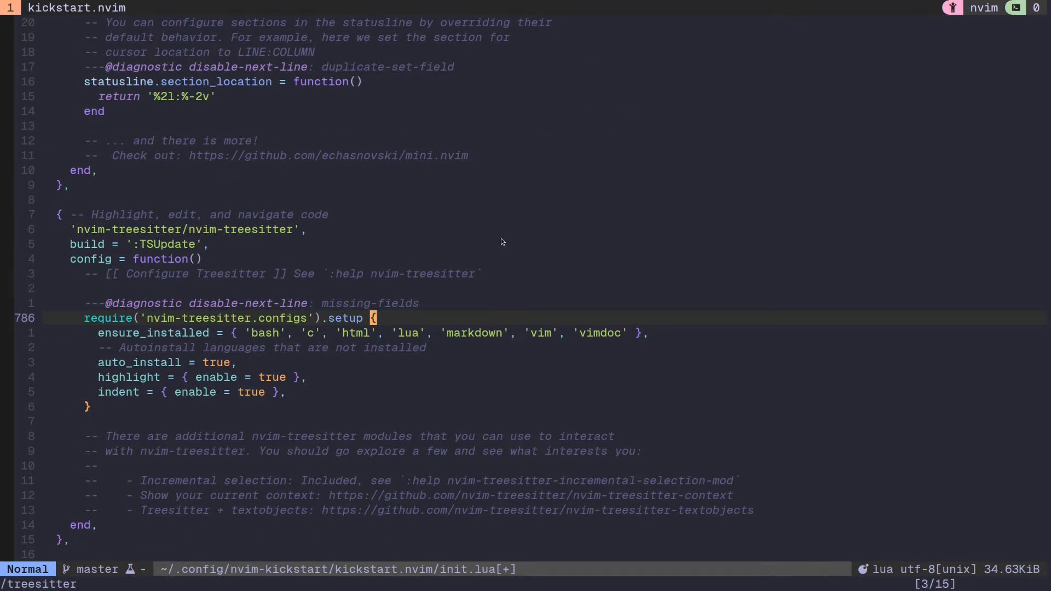
Step: Insert 'gdscript', 'godot_resource', 'gdshader' at the front of the ensure_installed parser list
{"action": "key", "text": "j"}
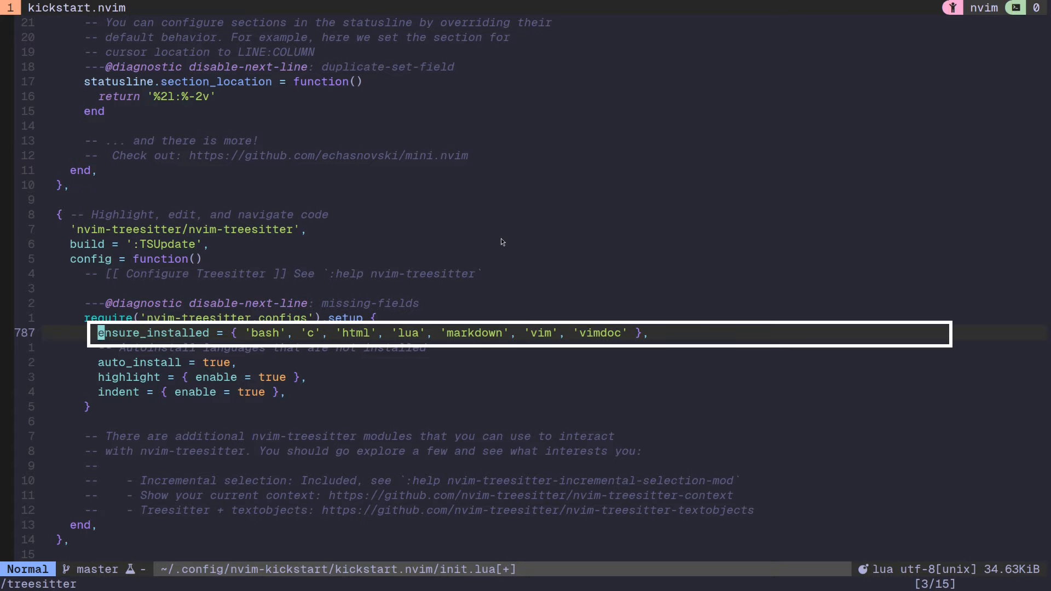
{"action": "key", "text": "f{"}
{"action": "type", "text": "alled = { 'gdscript', '"}
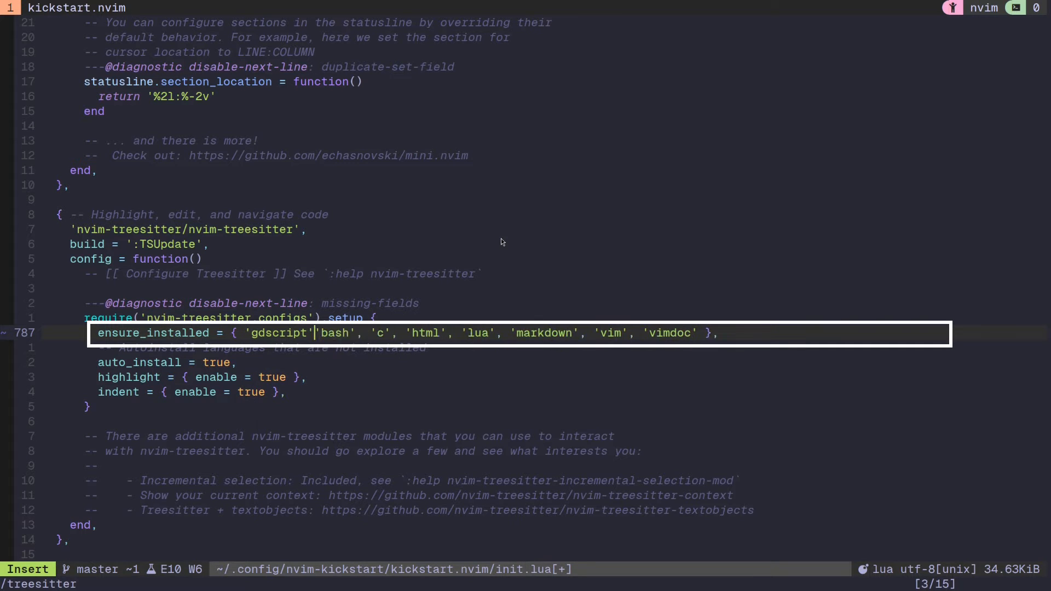
{"action": "type", "text": "godot_resource', '"}
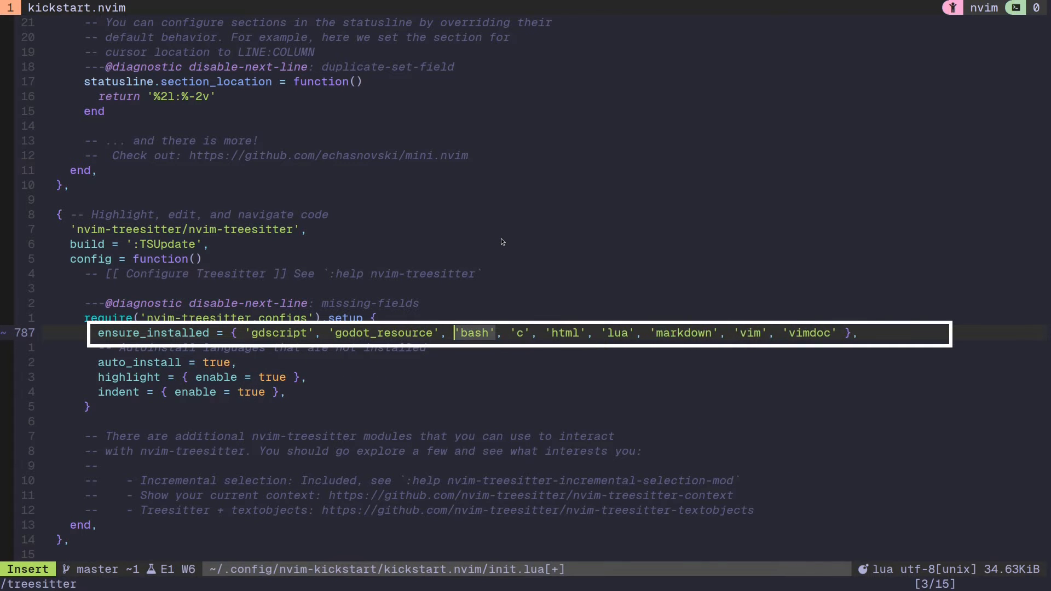
{"action": "type", "text": "gdshader'bash',"}
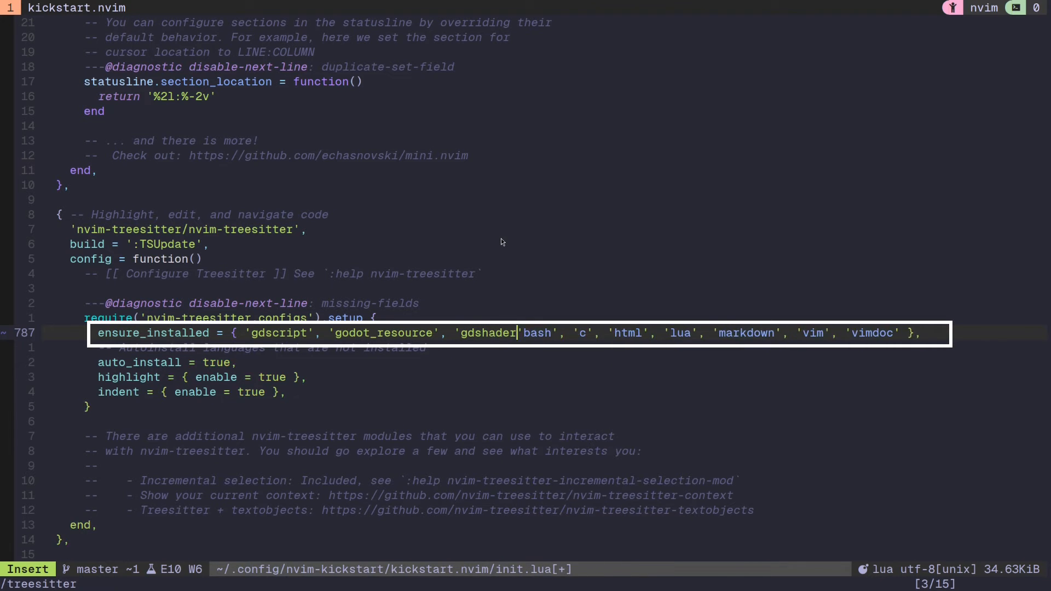
{"action": "key", "text": "Escape"}
{"action": "type", "text": ", '"}
{"action": "key", "text": "j"}
{"action": "key", "text": "j"}
{"action": "key", "text": "j"}
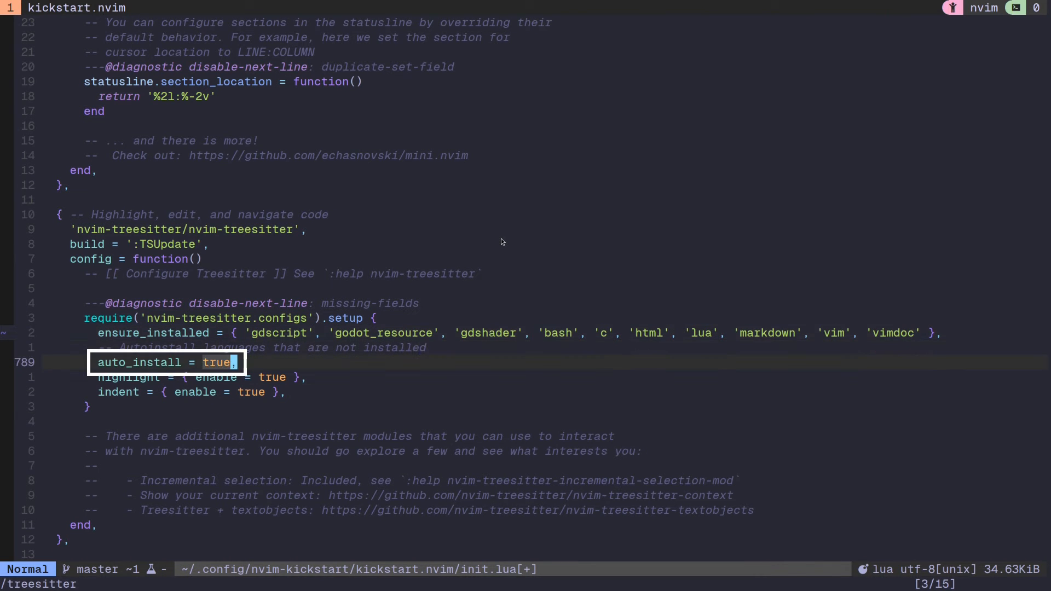
Step: Highlight the auto_install line and its true value to point them out
{"action": "key", "text": "shift+v"}
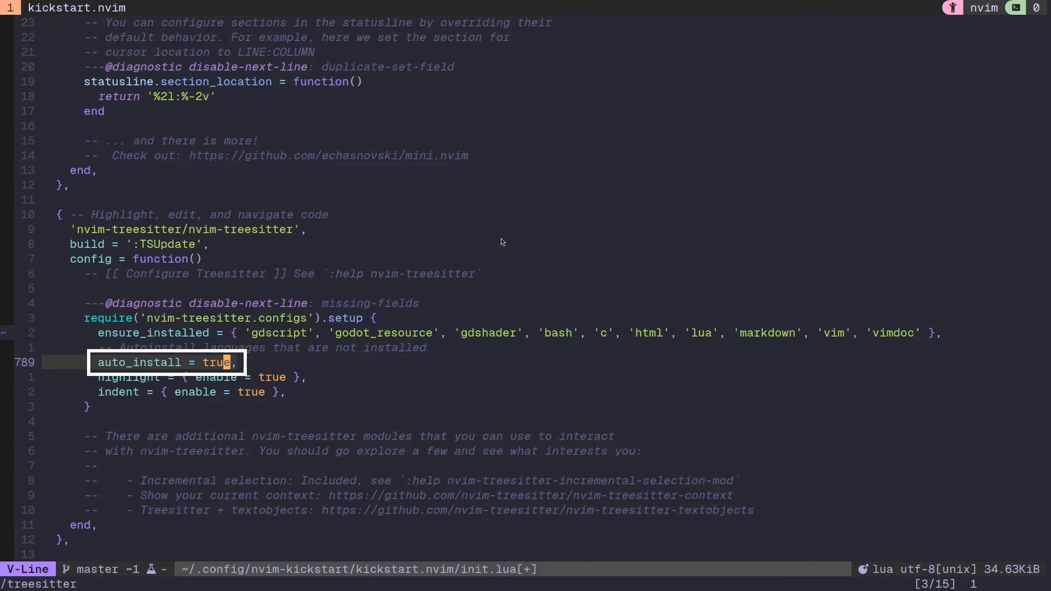
{"action": "key", "text": "Escape"}
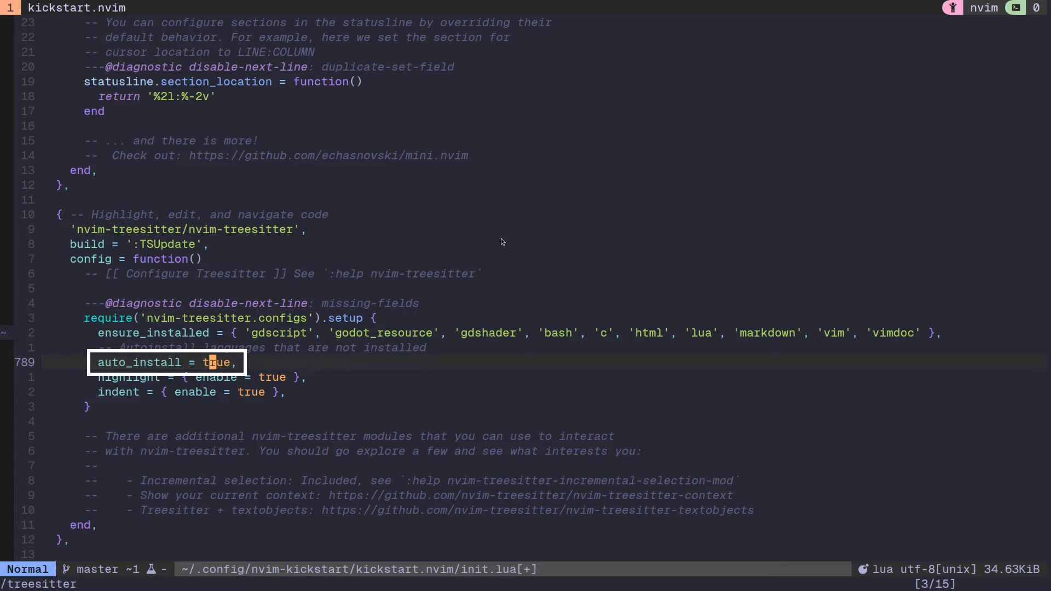
{"action": "key", "text": "b"}
{"action": "key", "text": "v"}
{"action": "key", "text": "e"}
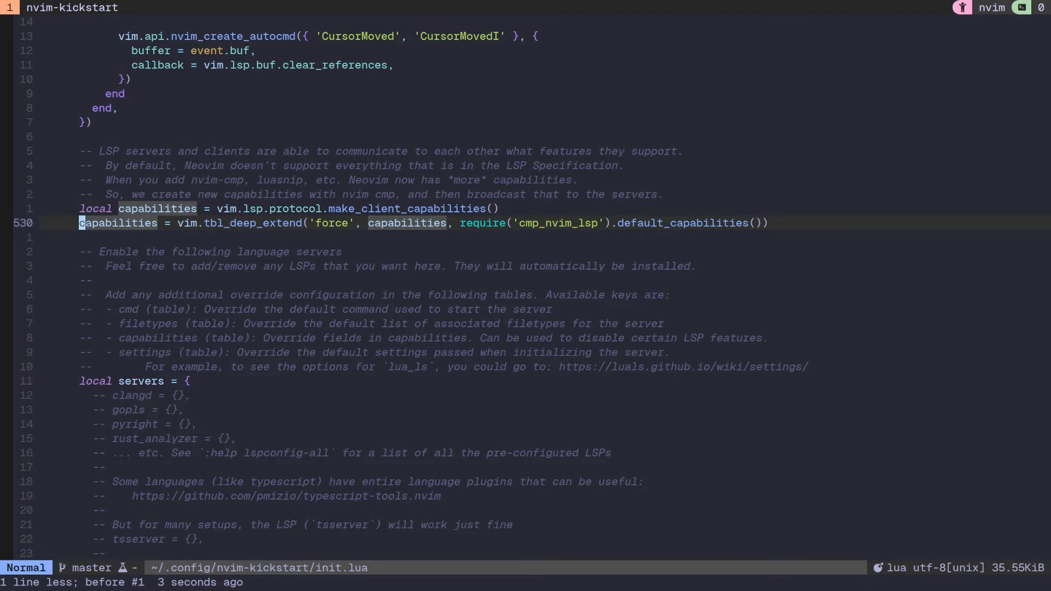
{"action": "type", "text": "orequire("}
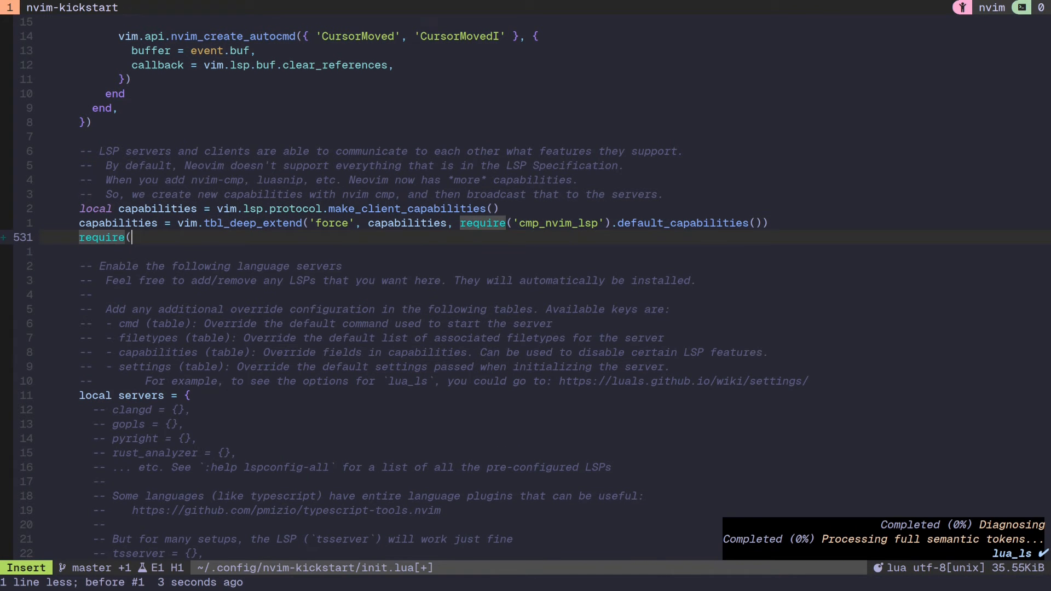
{"action": "type", "text": "'lspconfig').gd"}
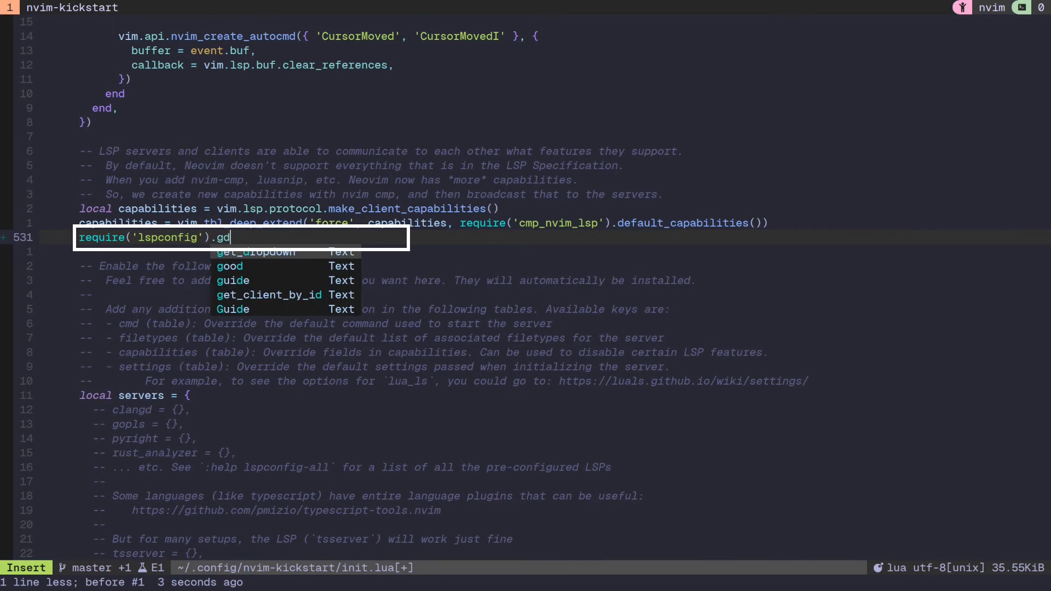
{"action": "type", "text": "script.setup"}
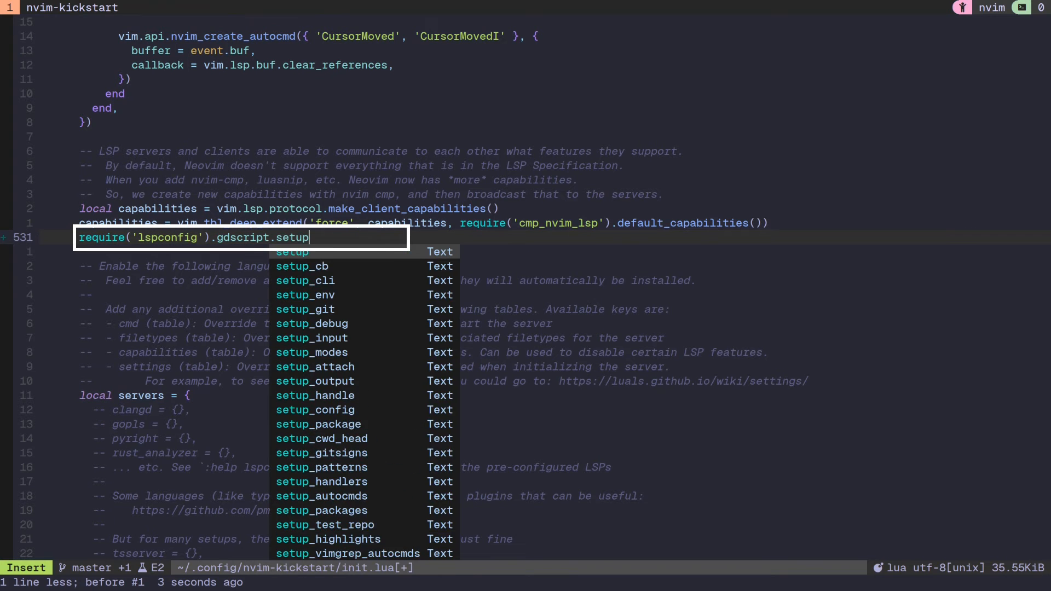
{"action": "type", "text": "(capabilities)"}
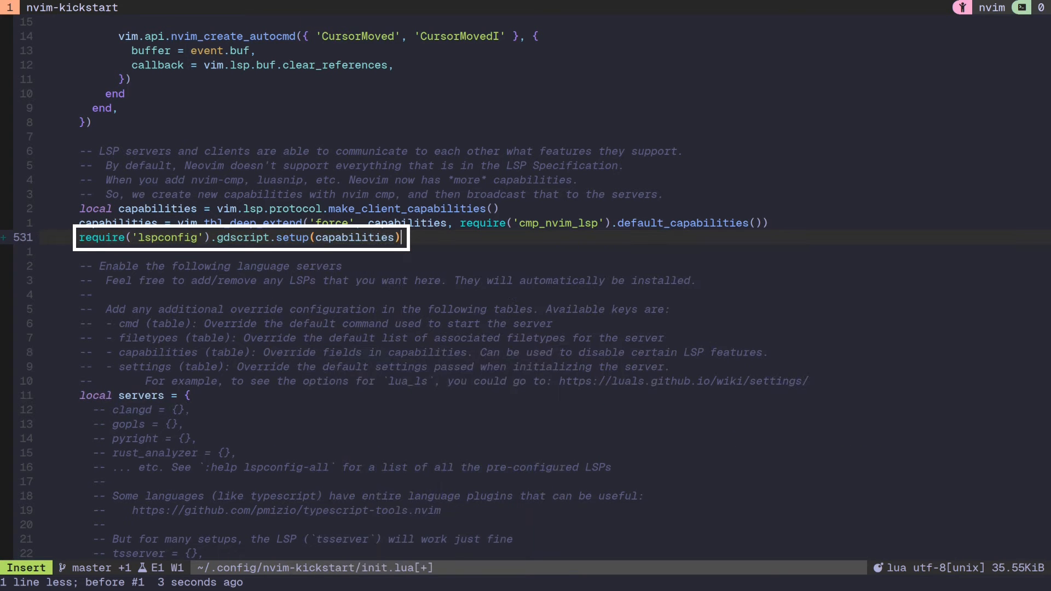
Step: Finish the require('lspconfig').gdscript.setup(capabilities) line
{"action": "key", "text": "Escape"}
{"action": "type", "text": ":w"}
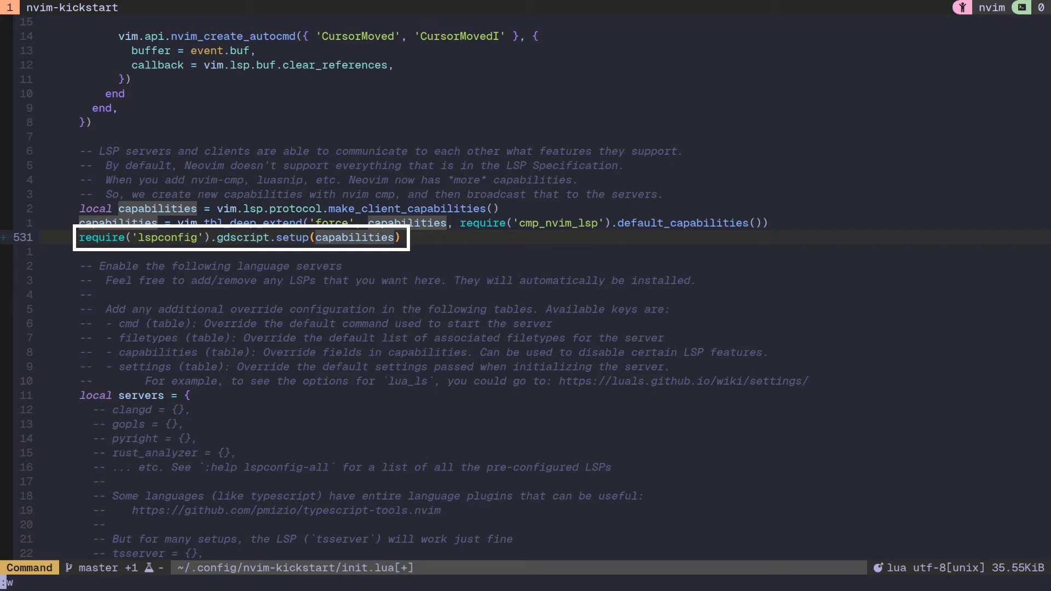
Step: Save init.lua and abandon the unfinished append call in tilemap_entity.gd
{"action": "key", "text": "Return"}
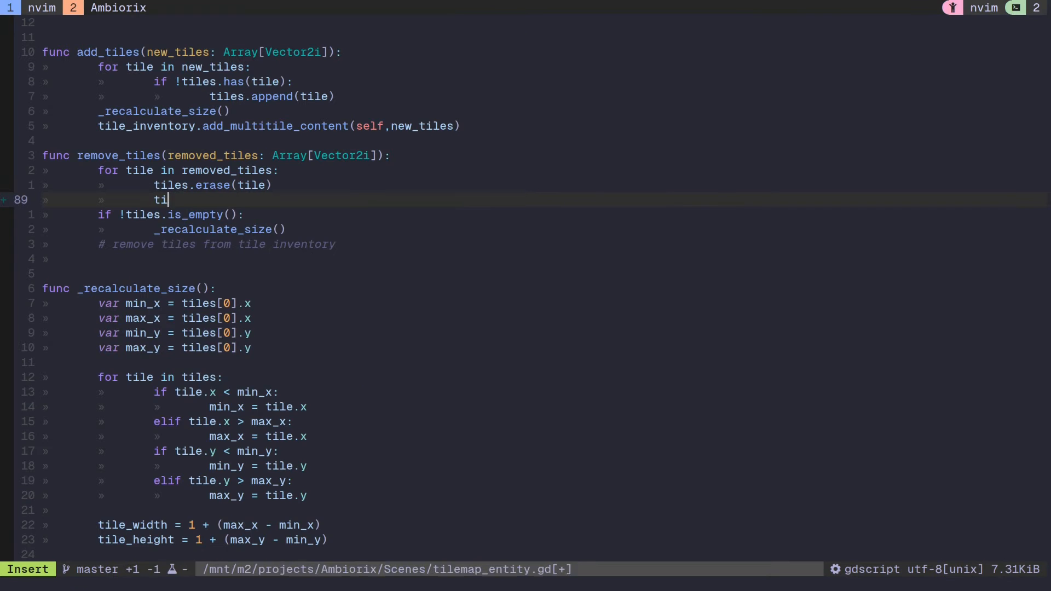
{"action": "type", "text": "iles.ap"}
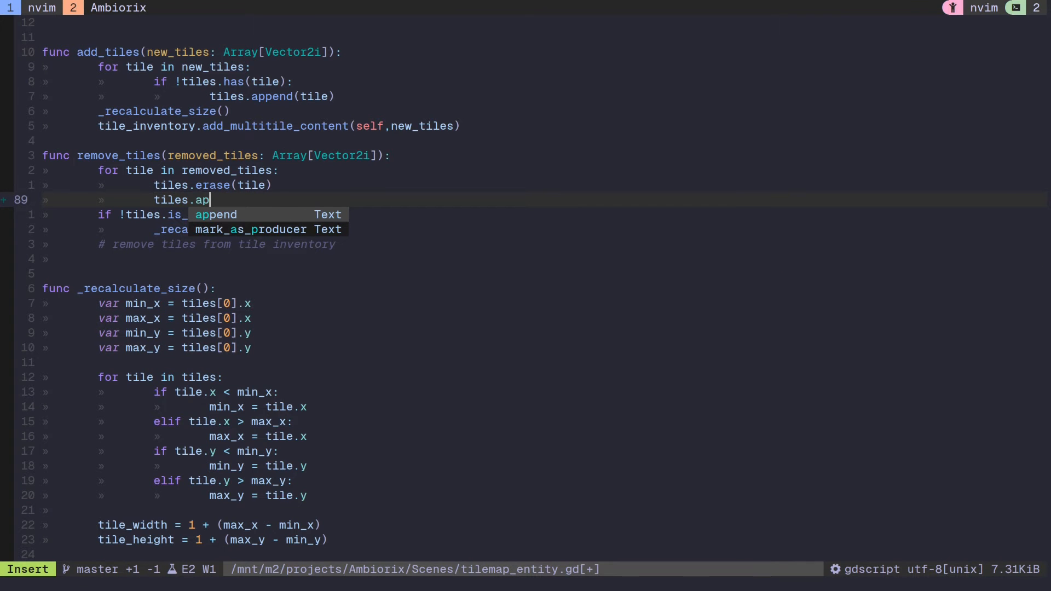
{"action": "key", "text": "Escape"}
{"action": "type", "text": "uK"}
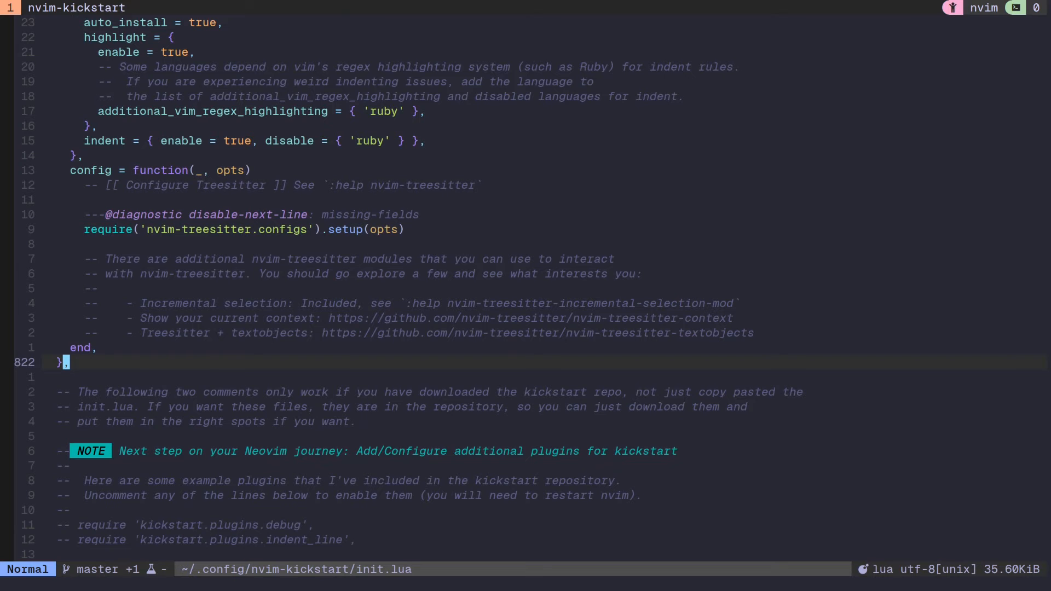
Step: Add { 'habamax/vim-godot', event = 'VimEnter' } below the Treesitter block and save
{"action": "key", "text": "o"}
{"action": "key", "text": "Return"}
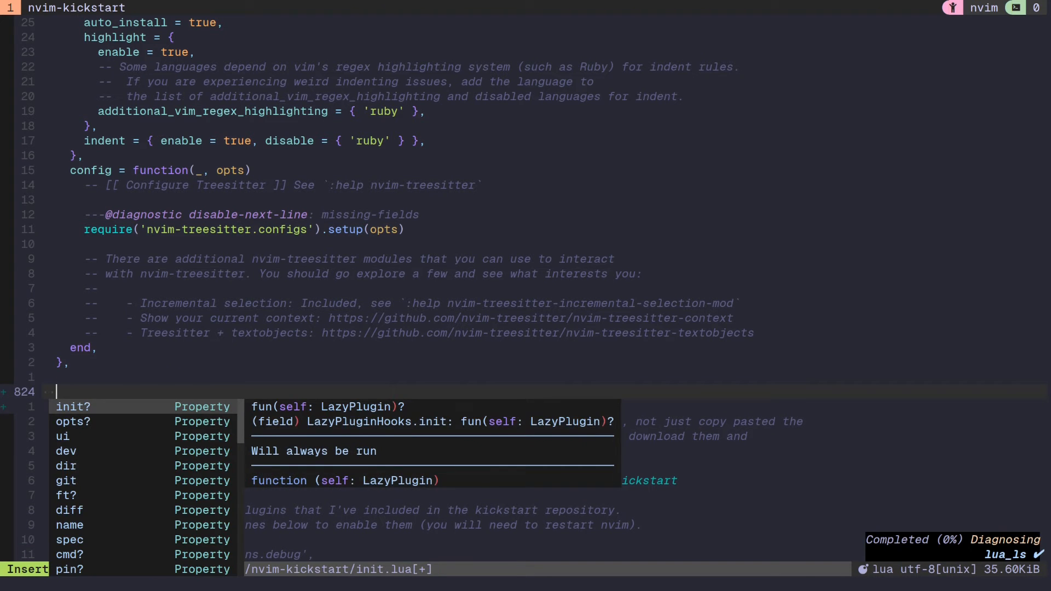
{"action": "type", "text": "{ 'ha"}
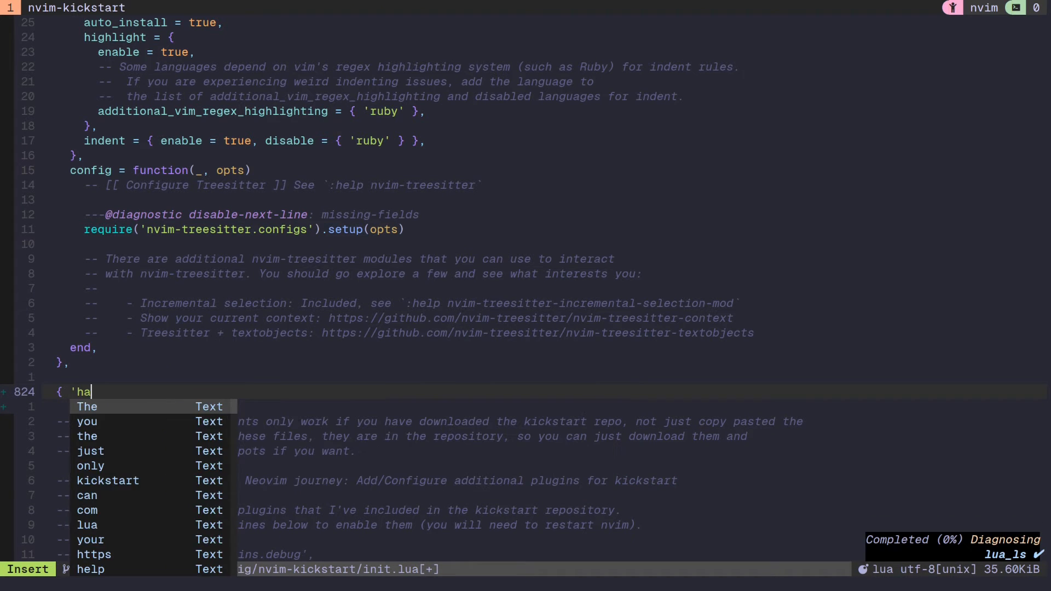
{"action": "type", "text": "bamax/vim"}
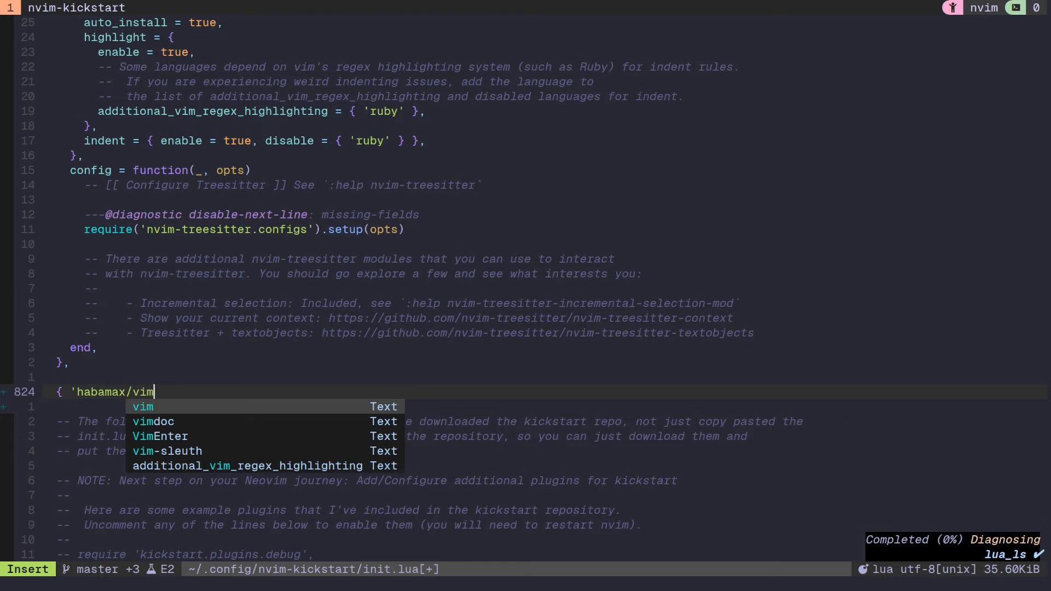
{"action": "type", "text": "-godot', event"}
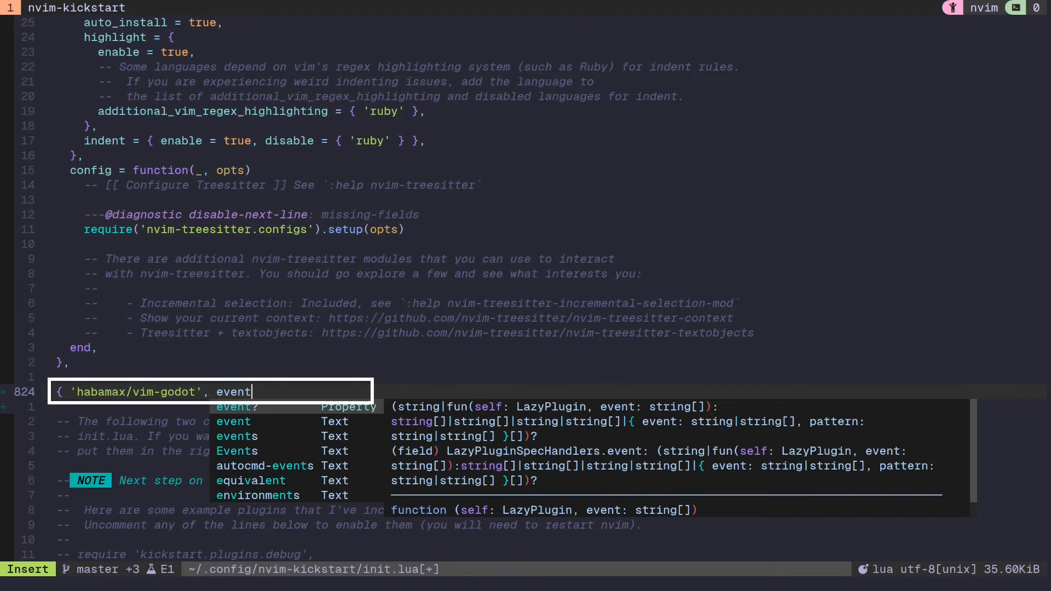
{"action": "type", "text": " = 'VimEnte"}
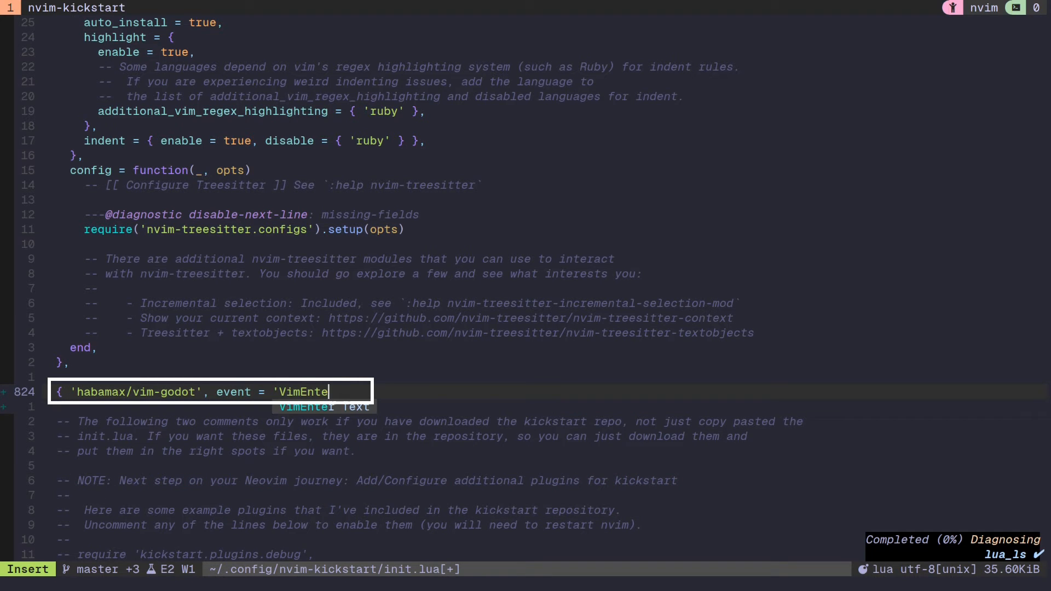
{"action": "type", "text": "r' },"}
{"action": "key", "text": "Escape"}
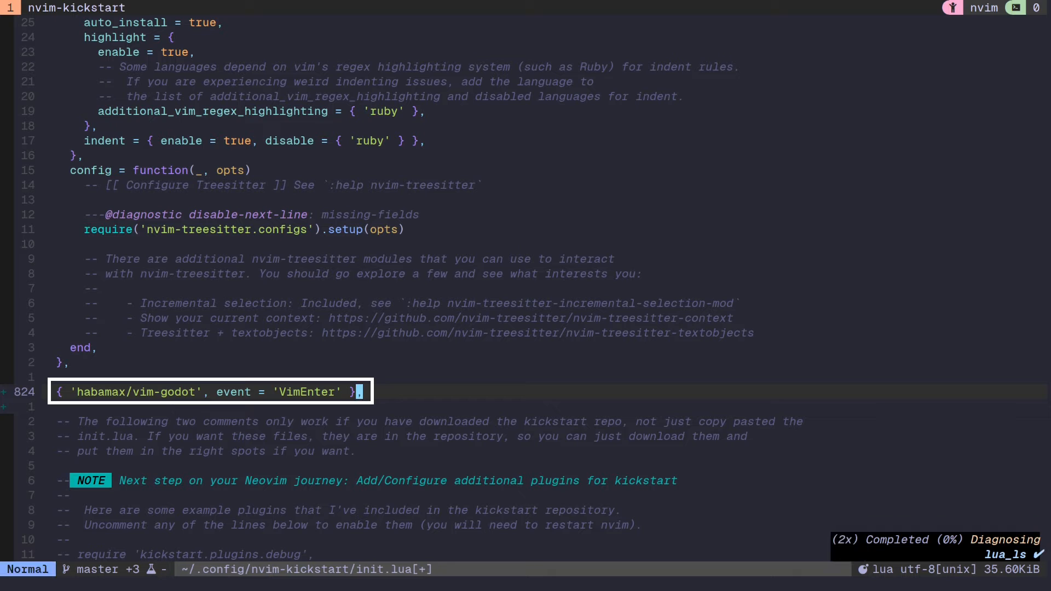
{"action": "type", "text": ":w"}
{"action": "key", "text": "Return"}
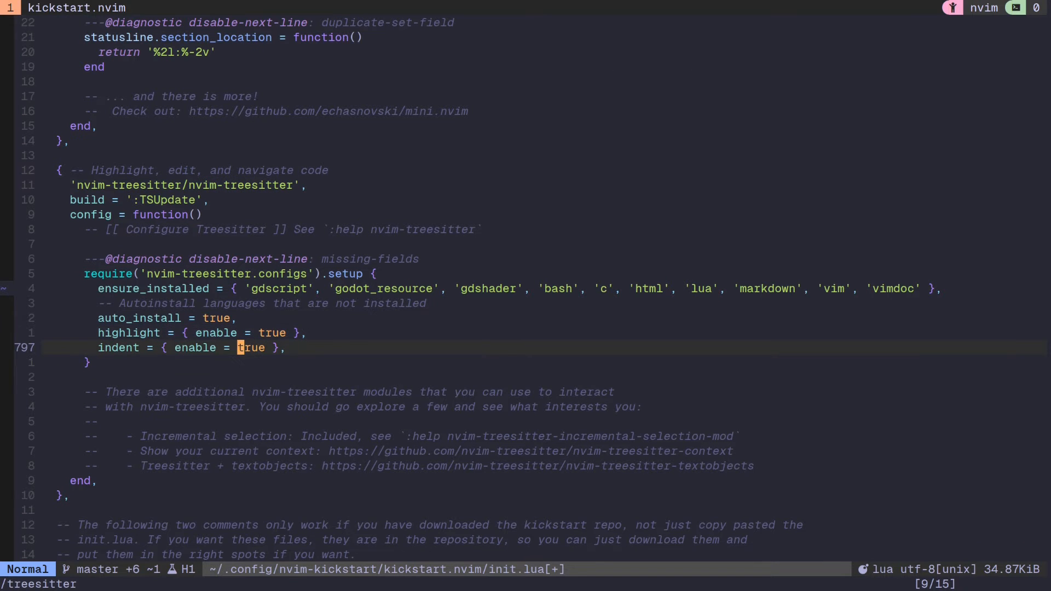
{"action": "type", "text": "cwfalse"}
Step: Change the Treesitter indent enable value to false and save init.lua
{"action": "key", "text": "Escape"}
{"action": "type", "text": ":w"}
{"action": "key", "text": "Return"}
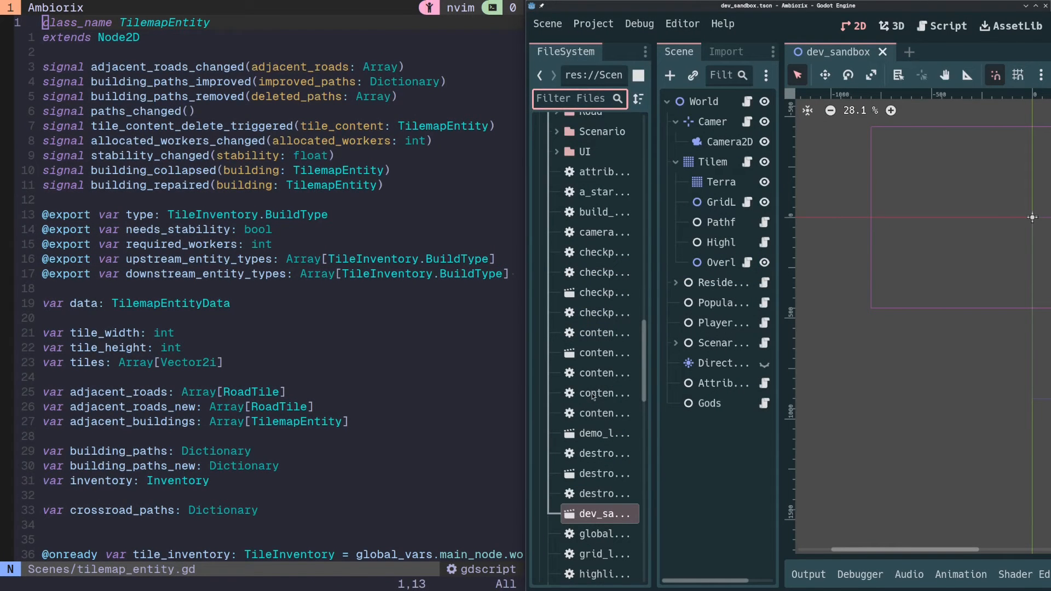
Step: Load checkpoint_data.gd, grid_lines.gd, overlay.gd, tile_inventory.gd and camera_target.gd into Neovim from the docks
{"action": "double_click", "coordinate": [593, 393]}
{"action": "double_click", "coordinate": [601, 253]}
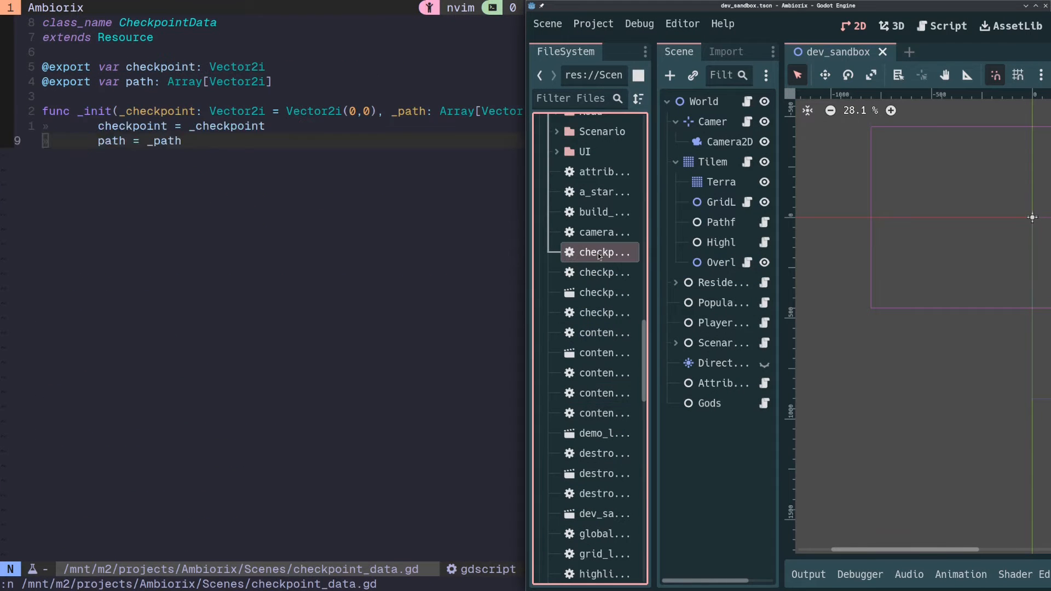
{"action": "left_click", "coordinate": [748, 204]}
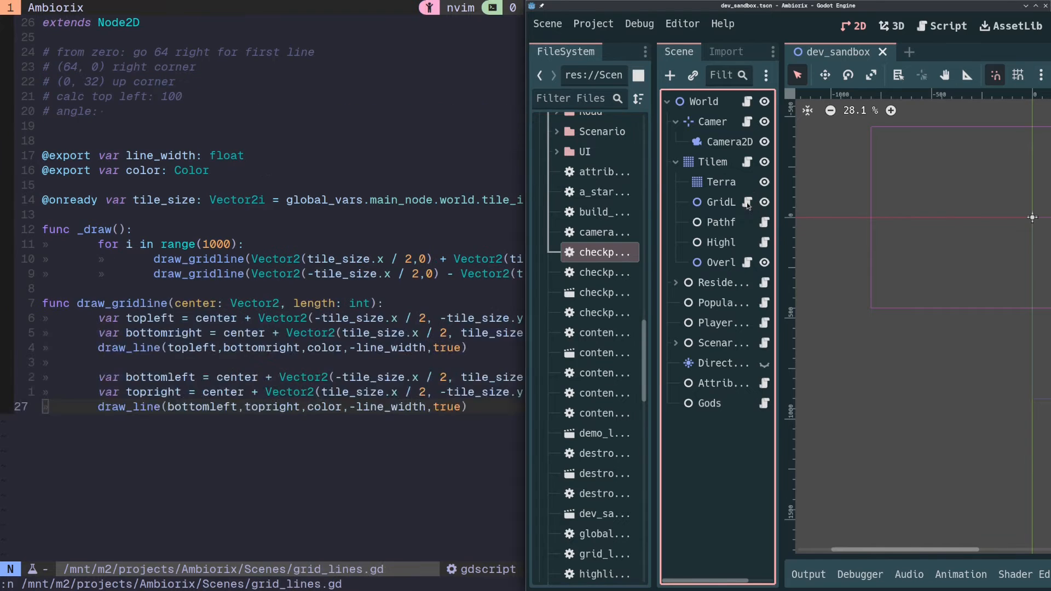
{"action": "left_click", "coordinate": [748, 263]}
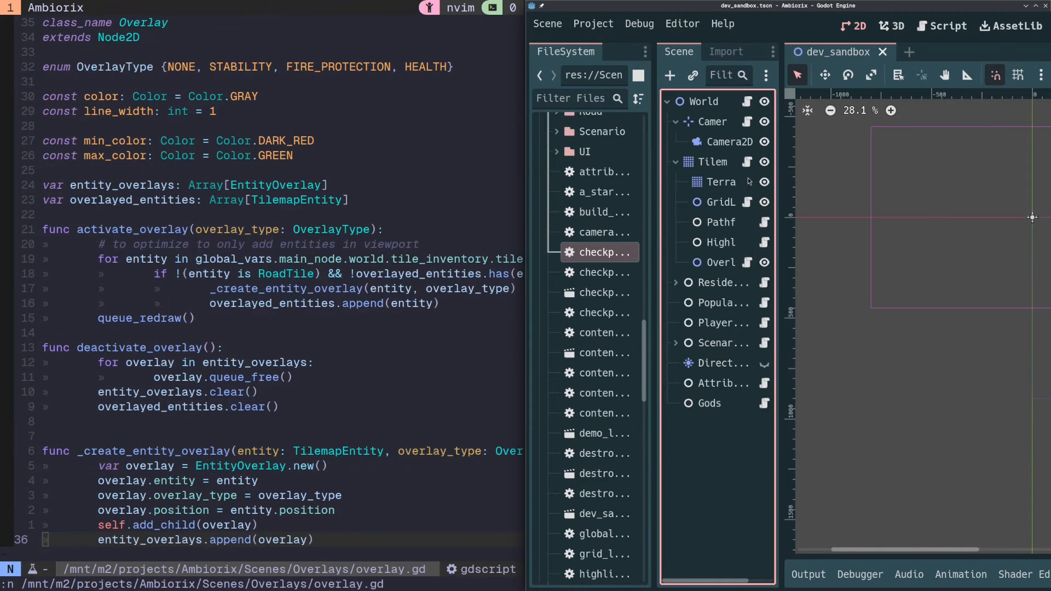
{"action": "left_click", "coordinate": [747, 162]}
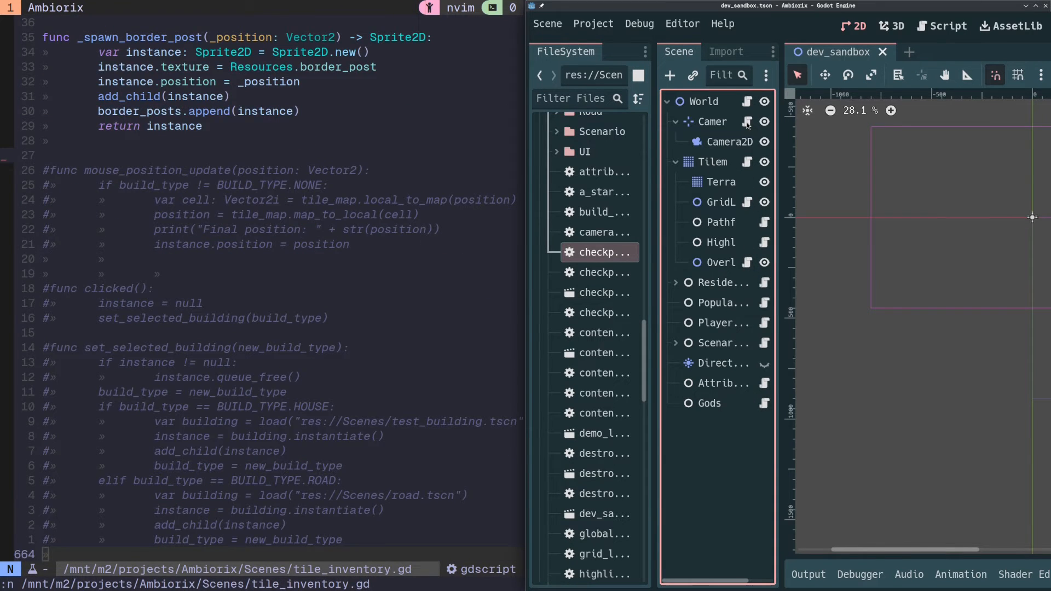
{"action": "left_click", "coordinate": [747, 123]}
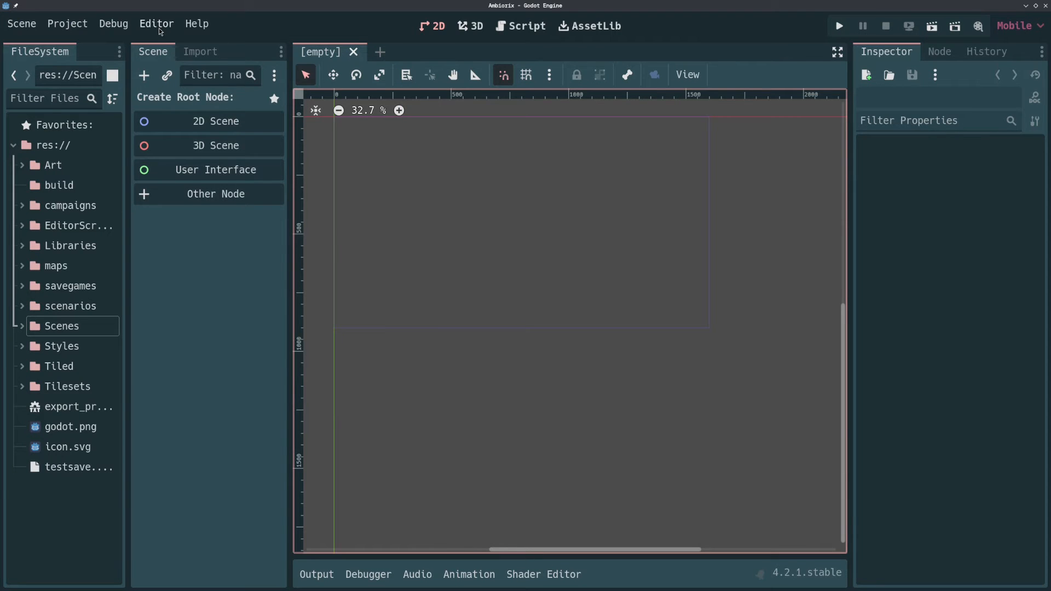
Step: Show Editor Settings > Text Editor > External with nvim and the godothost remote-send flags
{"action": "left_click", "coordinate": [157, 23]}
{"action": "left_click", "coordinate": [190, 39]}
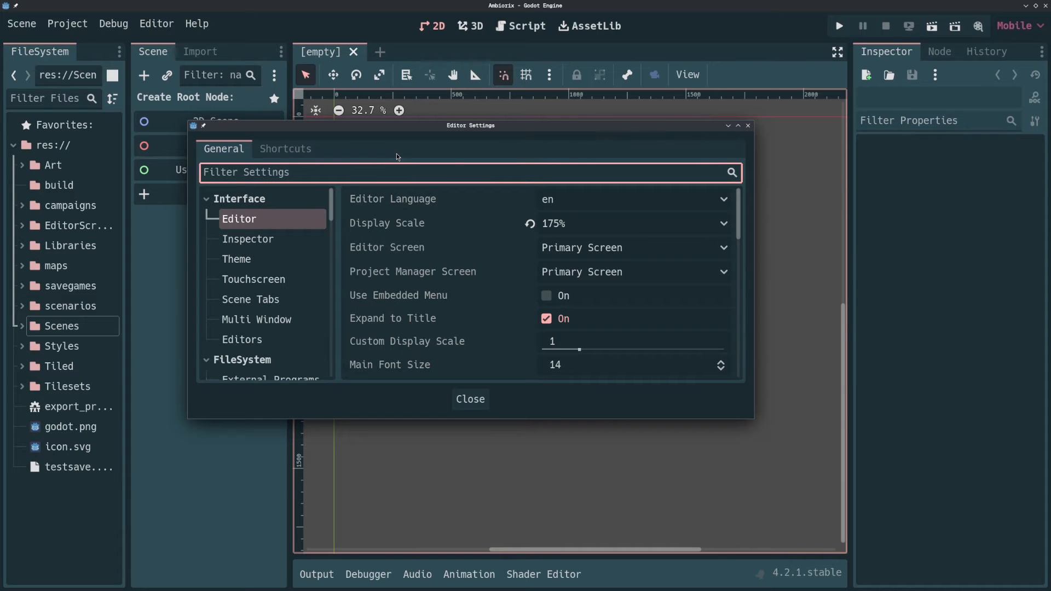
{"action": "type", "text": "external"}
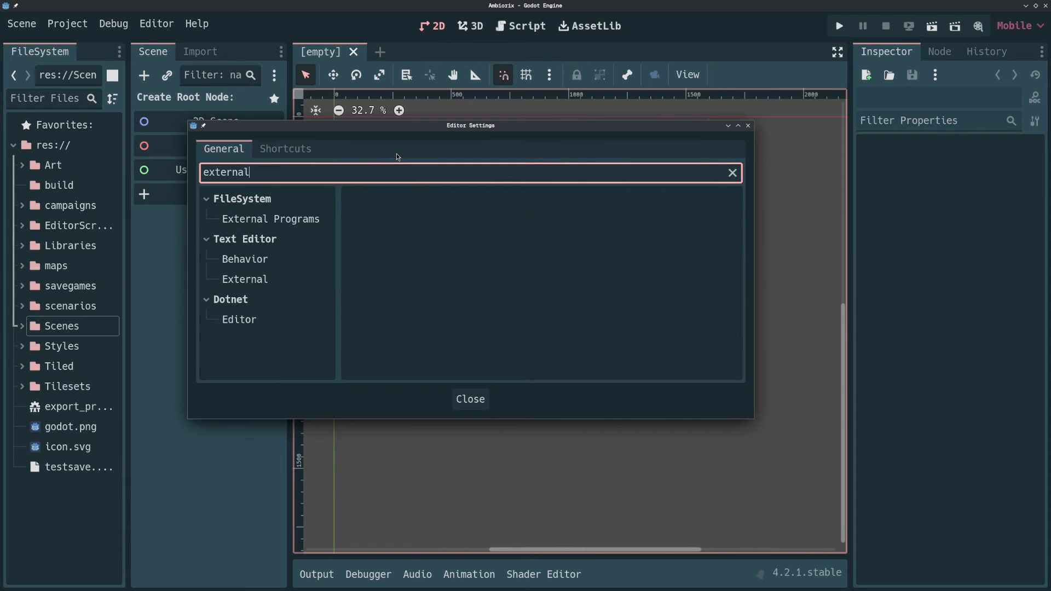
{"action": "left_click", "coordinate": [244, 279]}
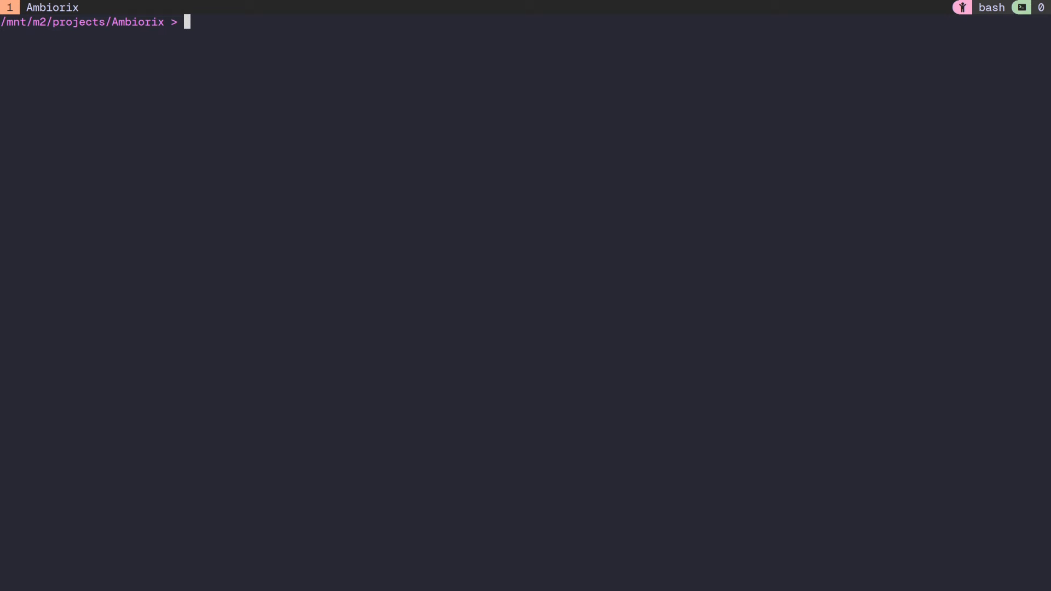
{"action": "type", "text": "nvim --"}
{"action": "type", "text": "listen ."}
{"action": "type", "text": "/godothost"}
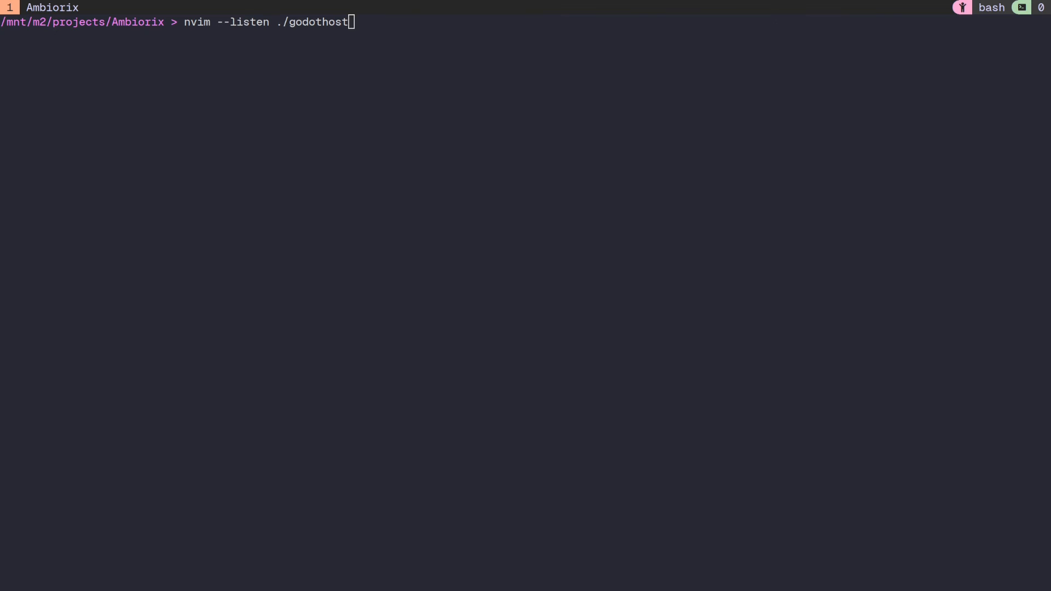
Step: Run nvim --listen ./godothost and visually mark the server-start lines in init.lua
{"action": "key", "text": "Return"}
{"action": "key", "text": "shift+v"}
{"action": "key", "text": "j"}
{"action": "key", "text": "j"}
{"action": "key", "text": "j"}
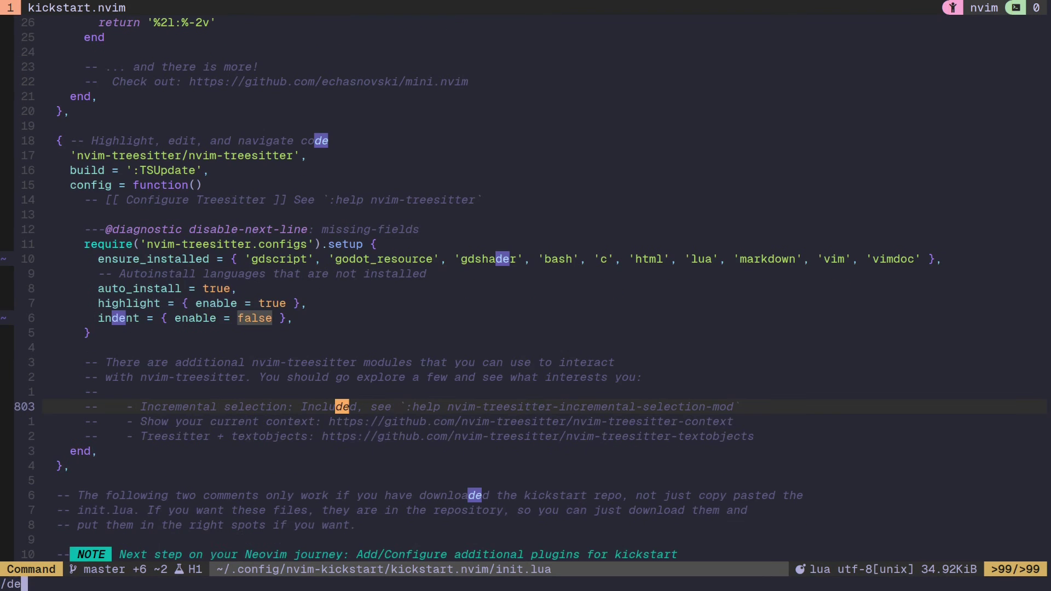
{"action": "type", "text": "/debug"}
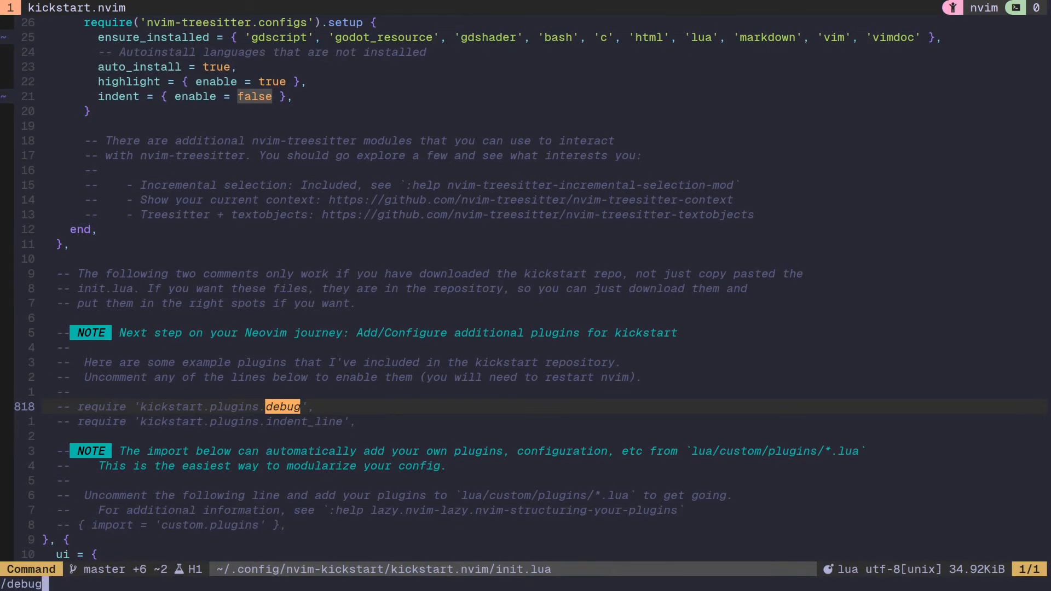
Step: Locate the require 'kickstart.plugins.debug' line via the /debug search
{"action": "key", "text": "Return"}
{"action": "key", "text": "Escape"}
{"action": "key", "text": "j"}
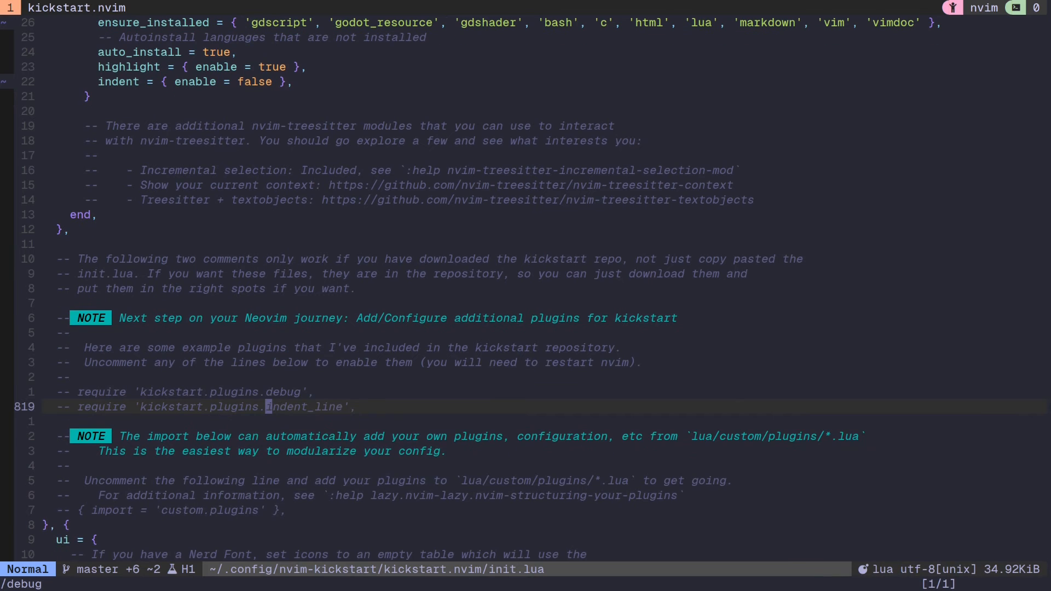
{"action": "key", "text": "b"}
{"action": "key", "text": "b"}
{"action": "key", "text": "k"}
{"action": "key", "text": "b"}
{"action": "key", "text": "b"}
{"action": "key", "text": "b"}
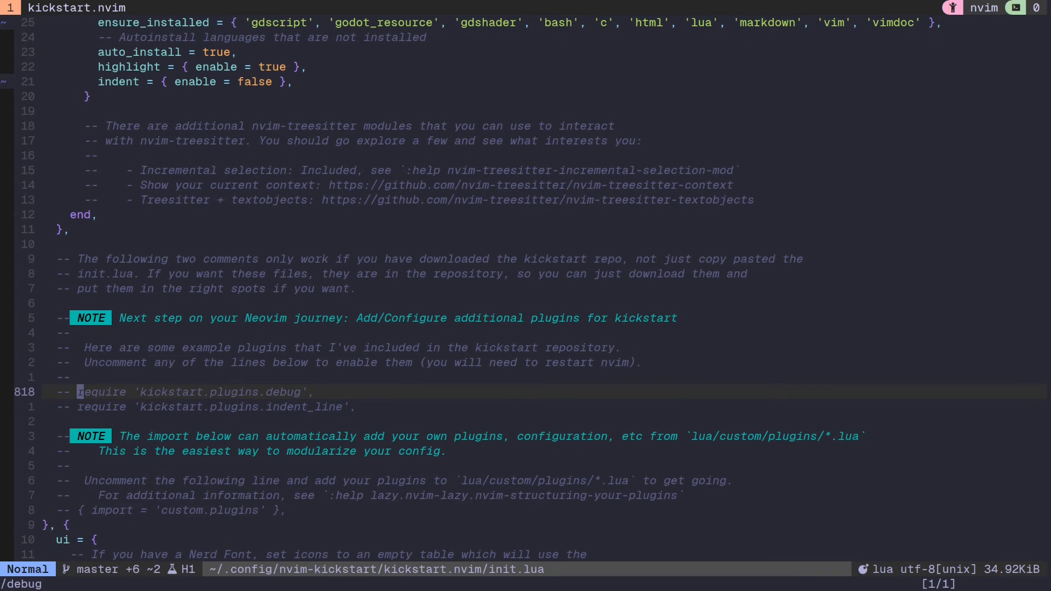
Step: Delete the leading '-- ' to enable the debug plugin and save with :w
{"action": "key", "text": "0"}
{"action": "key", "text": "d"}
{"action": "key", "text": "w"}
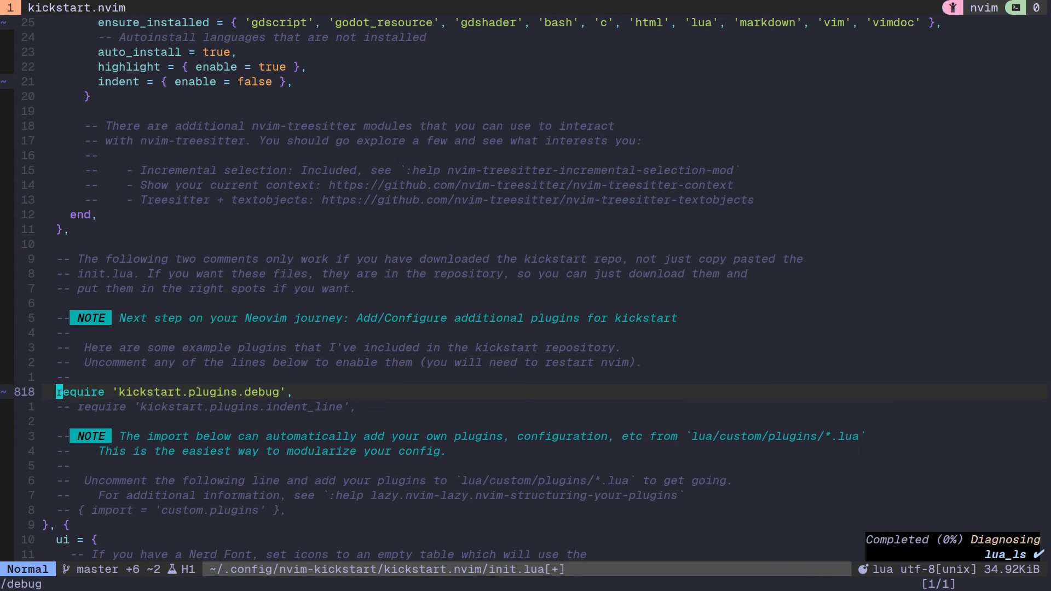
{"action": "type", "text": ":w"}
{"action": "key", "text": "Return"}
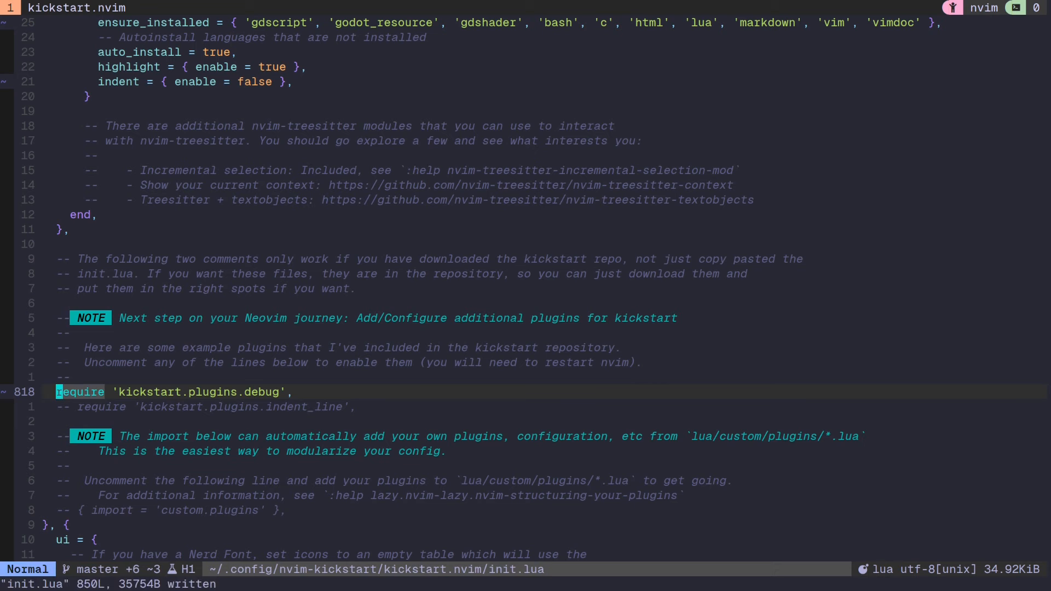